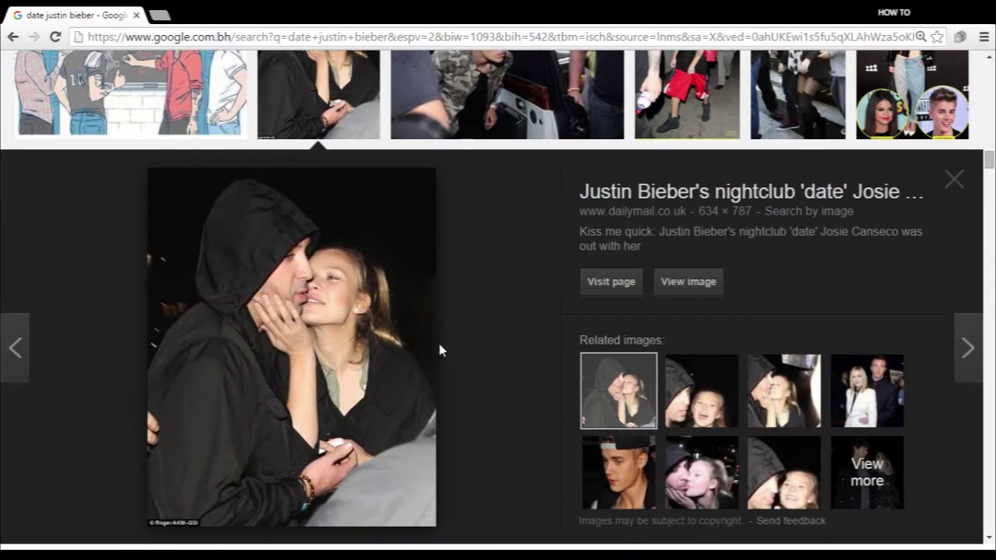
# Scroll through the Justin Bieber image results and open a larger preview of one image.
pyautogui.scroll(-5, 467, 342)
pyautogui.scroll(-2, 500, 340)
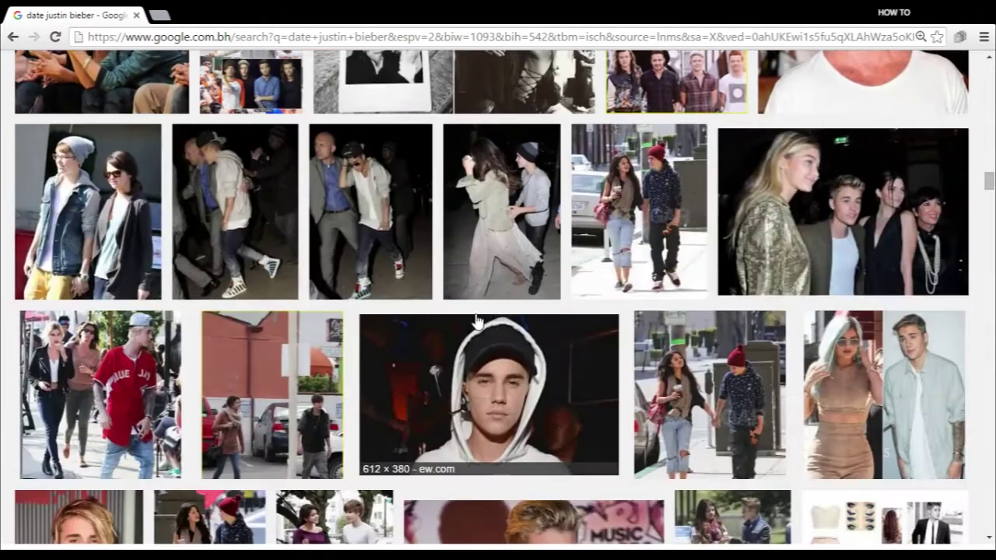
pyautogui.click(371, 263)
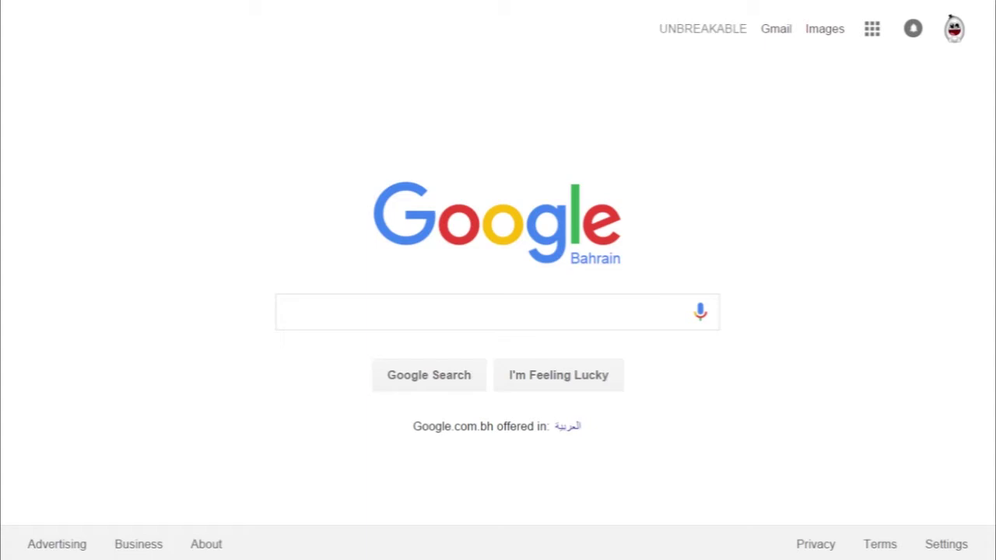
# Search Google for 'minecraft hacks' using the suggestion, then open the wizardhax.com result.
pyautogui.click(537, 309)
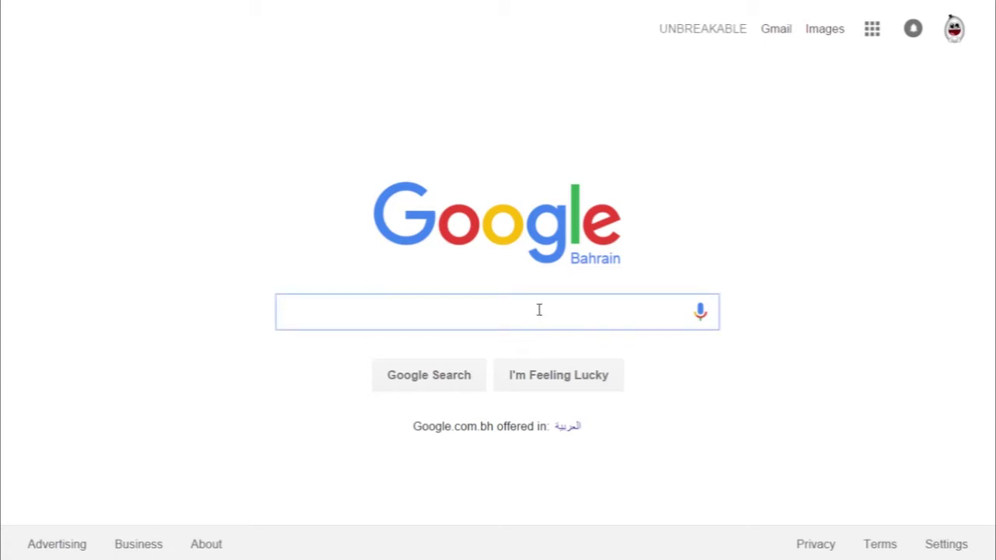
pyautogui.write('Wize')
pyautogui.press('BackSpace')
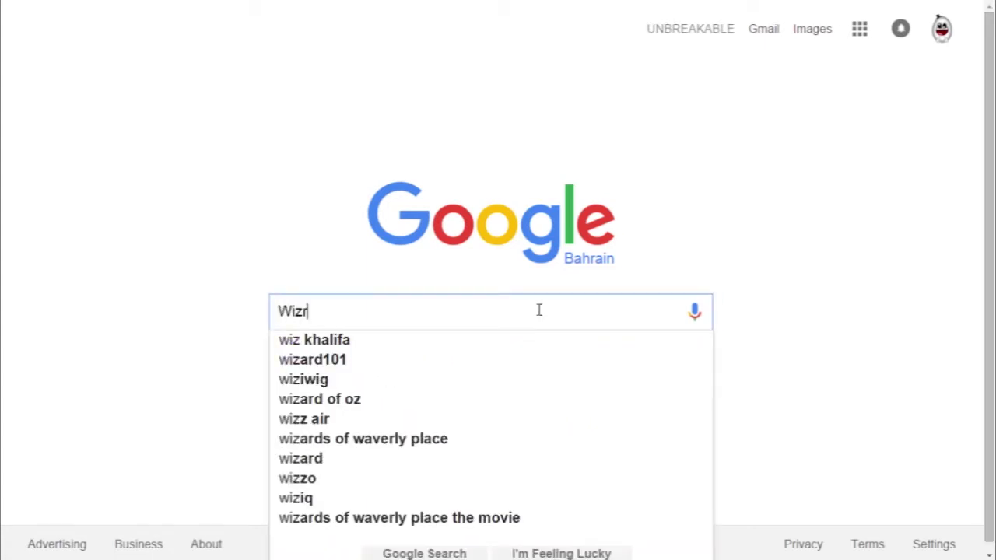
pyautogui.write('rad')
pyautogui.press('BackSpace')
pyautogui.press('BackSpace')
pyautogui.press('BackSpace')
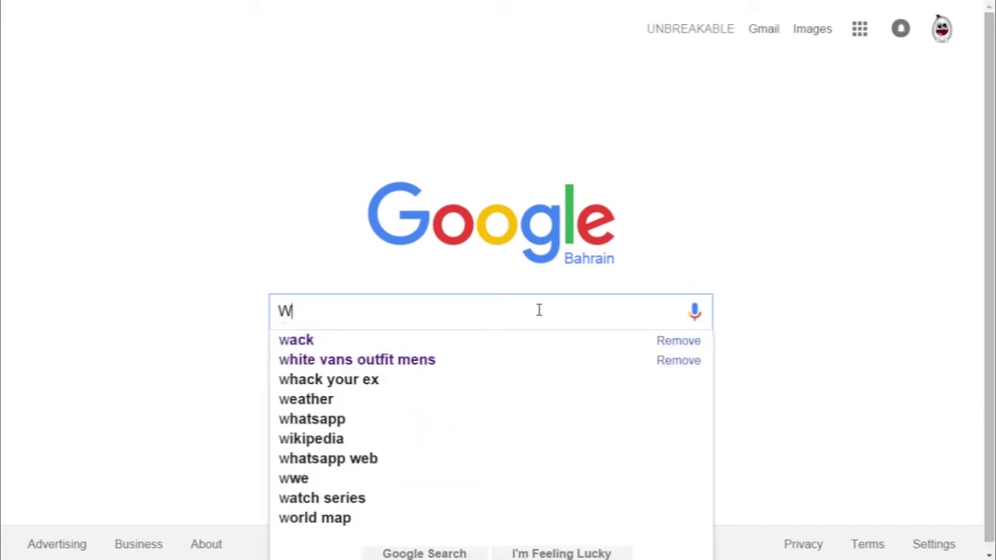
pyautogui.write('Wizrad')
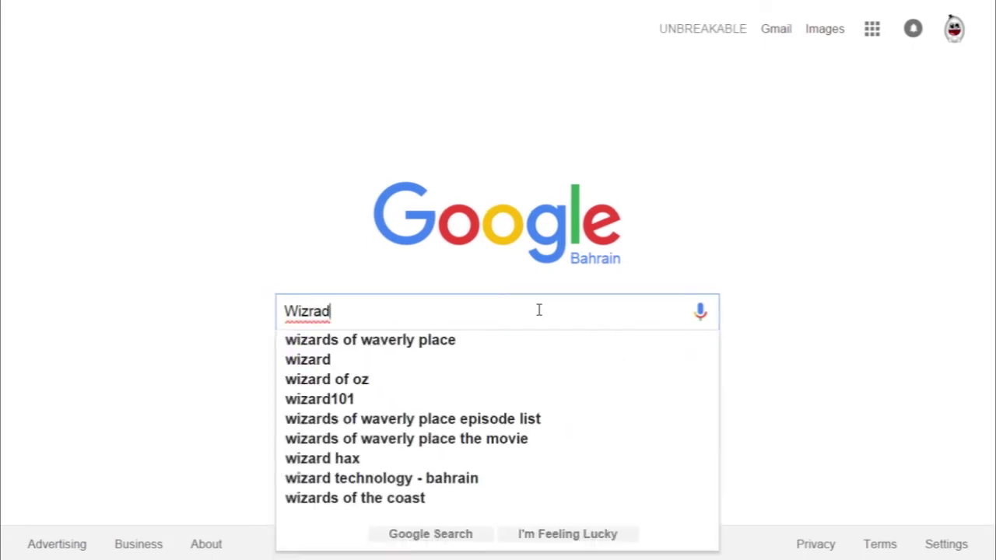
pyautogui.press('BackSpace')
pyautogui.press('BackSpace')
pyautogui.press('BackSpace')
pyautogui.write('M')
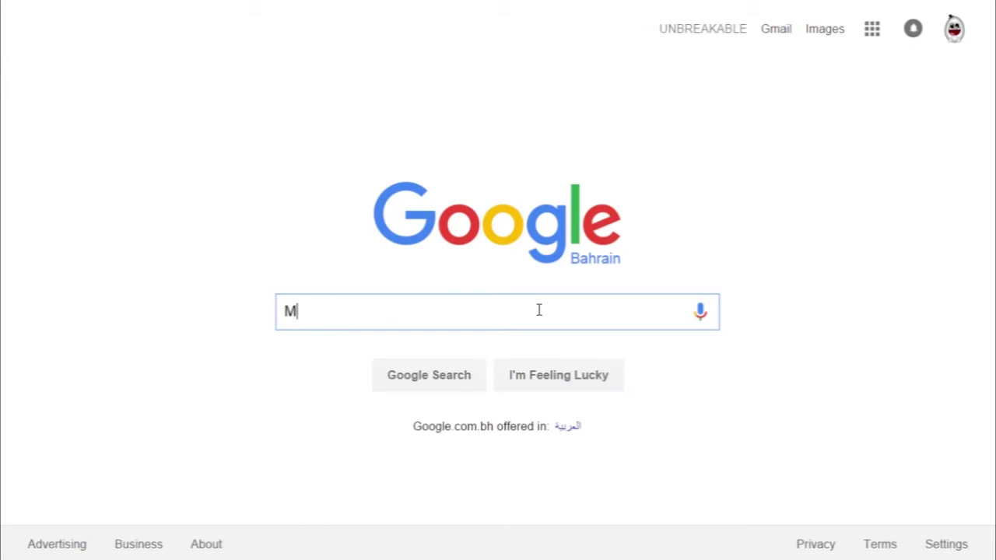
pyautogui.write('INECRAF')
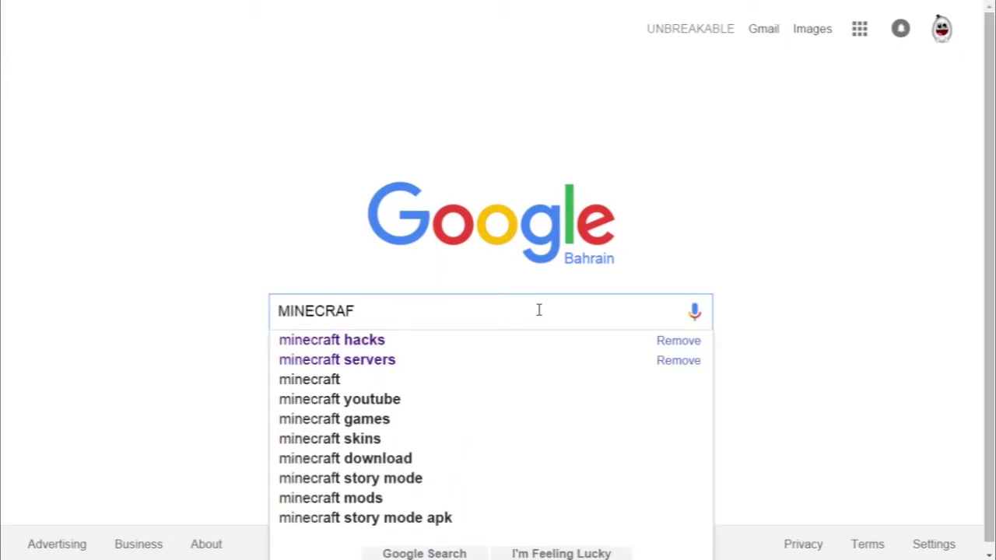
pyautogui.click(463, 341)
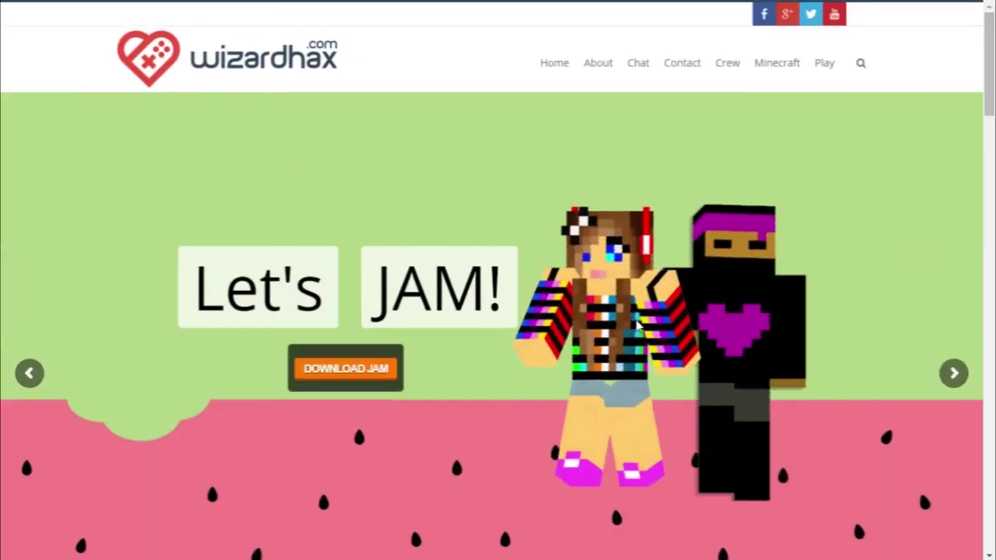
# Find Our Latest Content on wizardhax.com and open the Minecraft Wolfram FINAL UPDATE article.
pyautogui.scroll(-5, 636, 325)
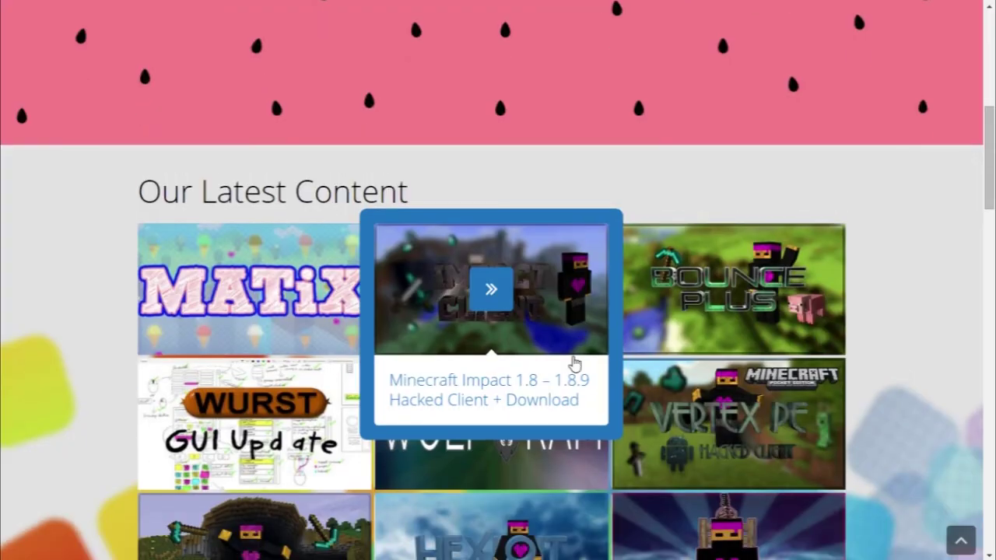
pyautogui.scroll(-3, 574, 364)
pyautogui.scroll(3, 667, 440)
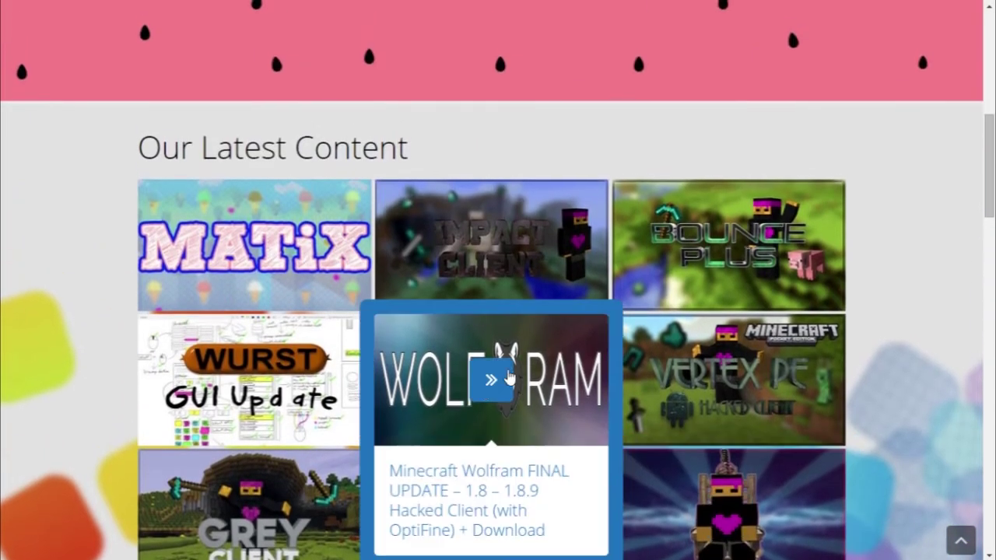
pyautogui.scroll(-3, 545, 467)
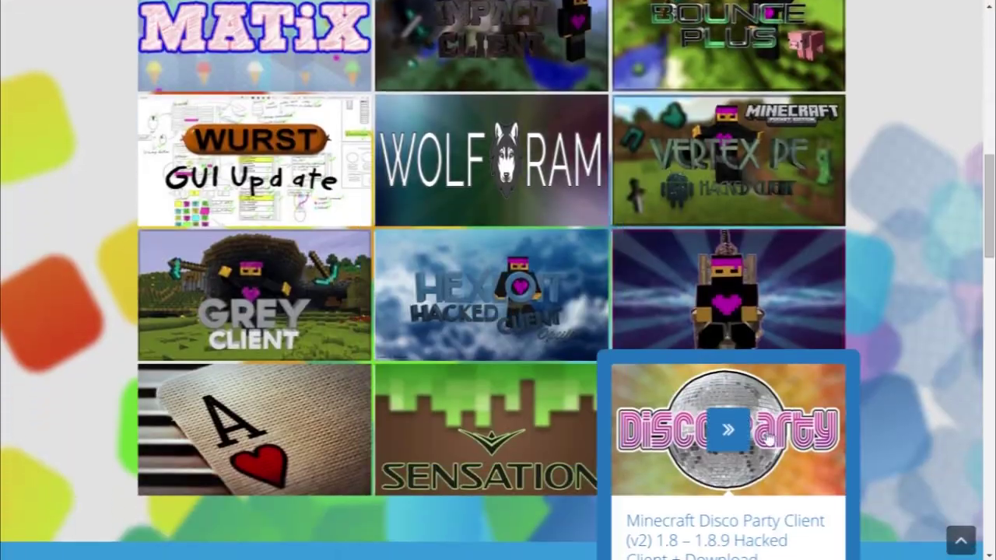
pyautogui.scroll(-2, 545, 440)
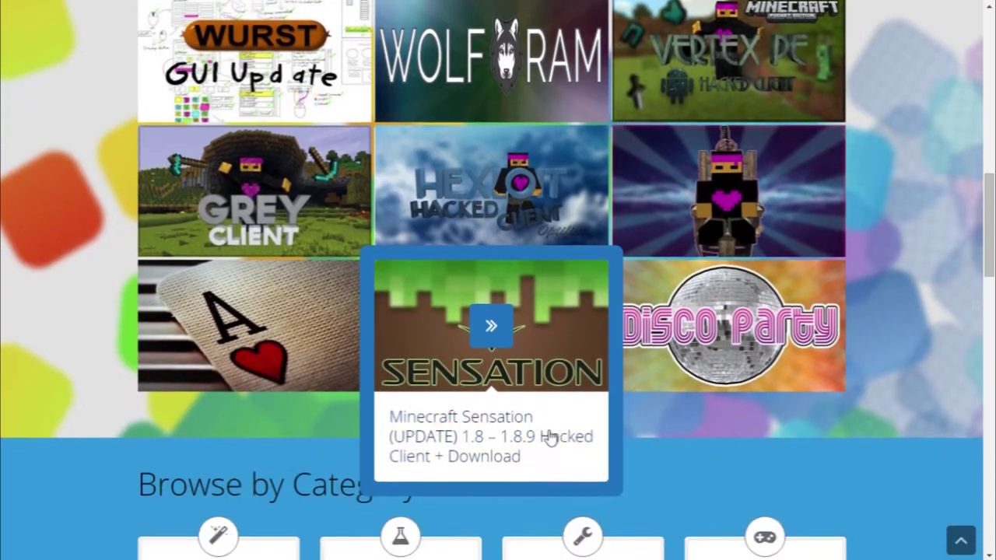
pyautogui.scroll(2, 587, 426)
pyautogui.scroll(1, 588, 426)
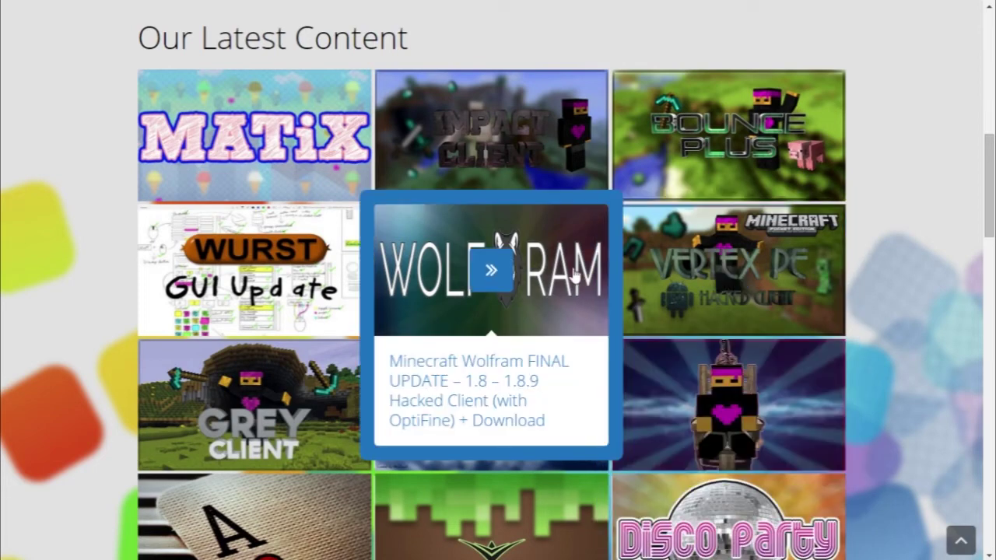
pyautogui.click(622, 290)
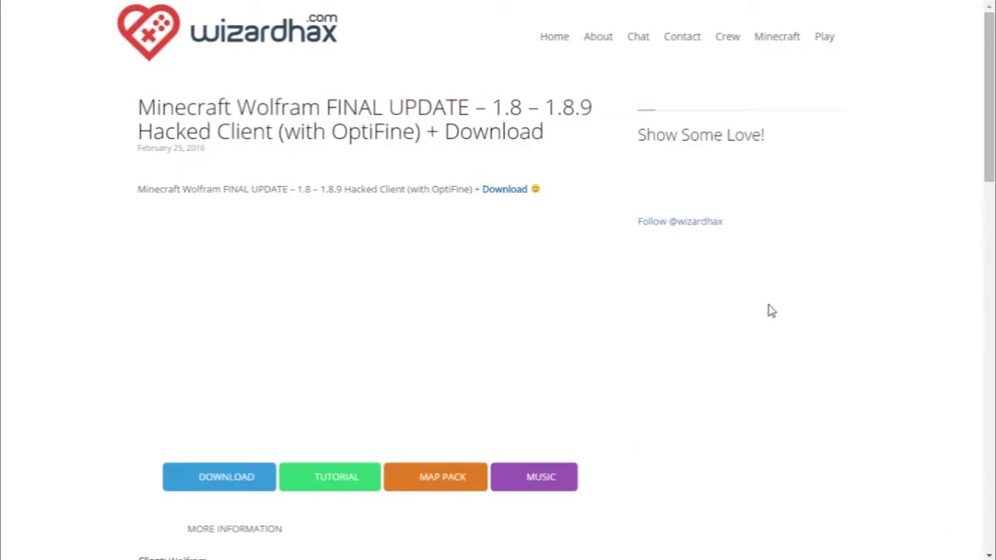
pyautogui.scroll(-2, 482, 335)
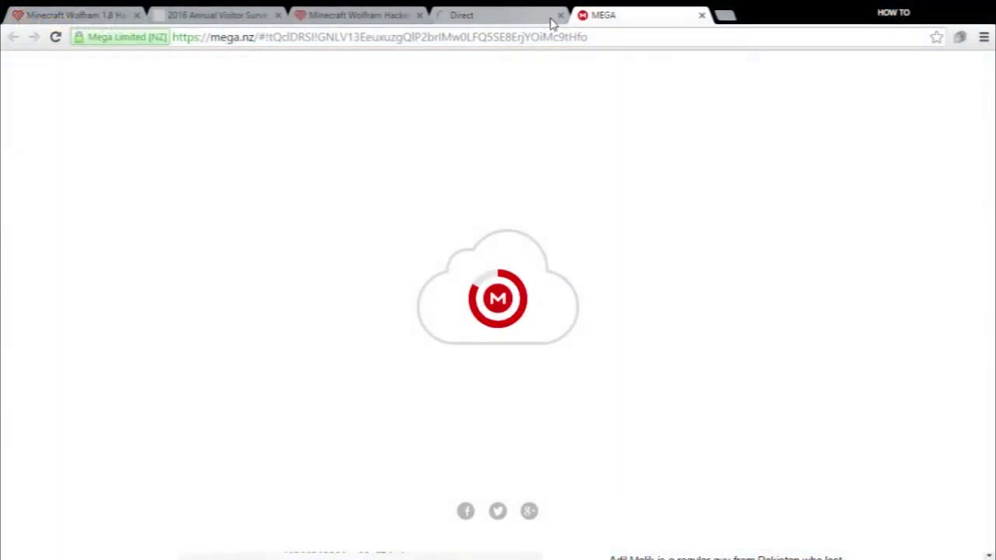
# Close the leftover Direct tab and view the MEGA page for Wolfram-FINAL.zip fullscreen, then exit fullscreen.
pyautogui.click(562, 16)
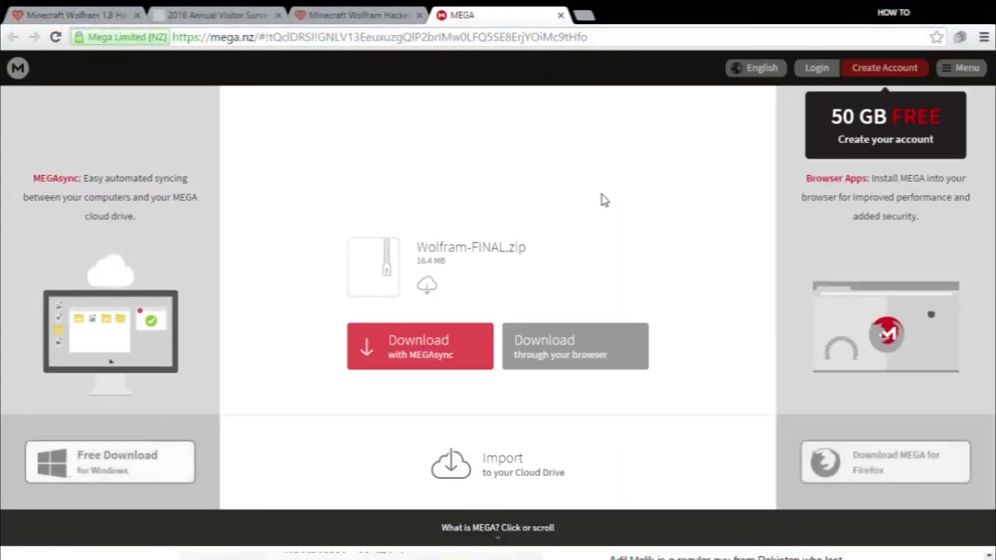
pyautogui.press('F11')
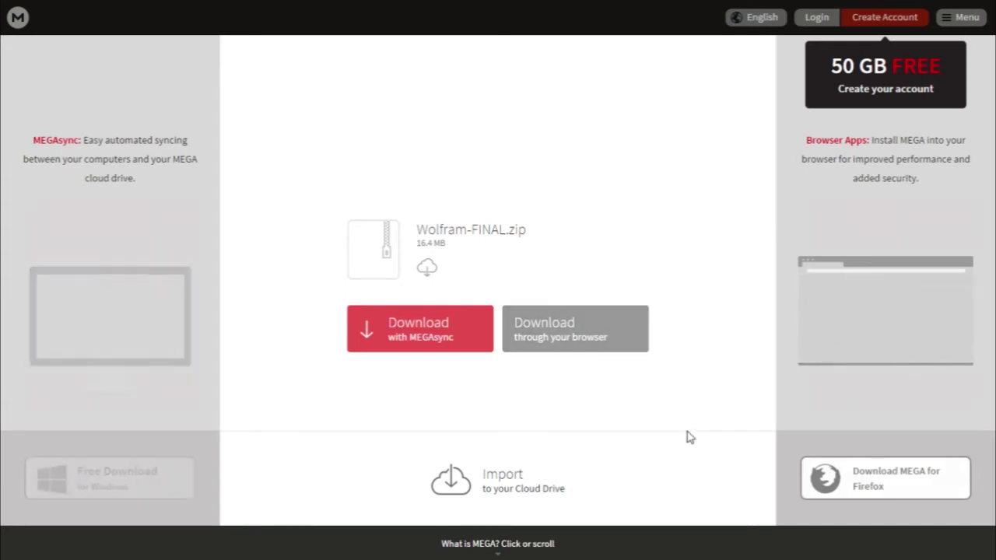
pyautogui.press('F11')
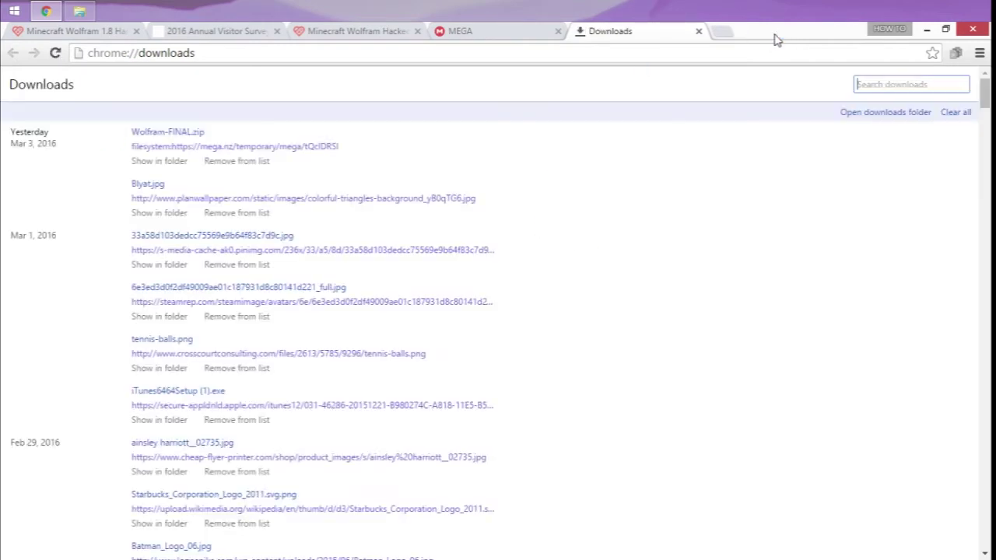
# Drag Wolfram-FINAL.zip from Chrome's downloads onto the desktop beside Minecraft, then close Chrome.
pyautogui.moveTo(776, 39)
pyautogui.mouseDown()
pyautogui.moveTo(995, 62)
pyautogui.moveTo(995, 80)
pyautogui.mouseUp()
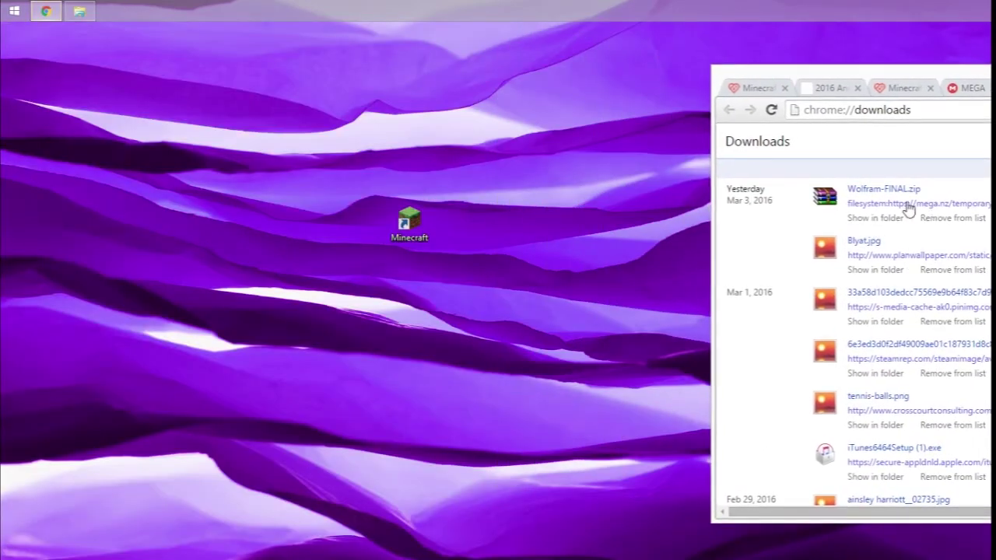
pyautogui.moveTo(882, 191)
pyautogui.mouseDown()
pyautogui.moveTo(790, 214)
pyautogui.moveTo(507, 240)
pyautogui.moveTo(547, 271)
pyautogui.mouseUp()
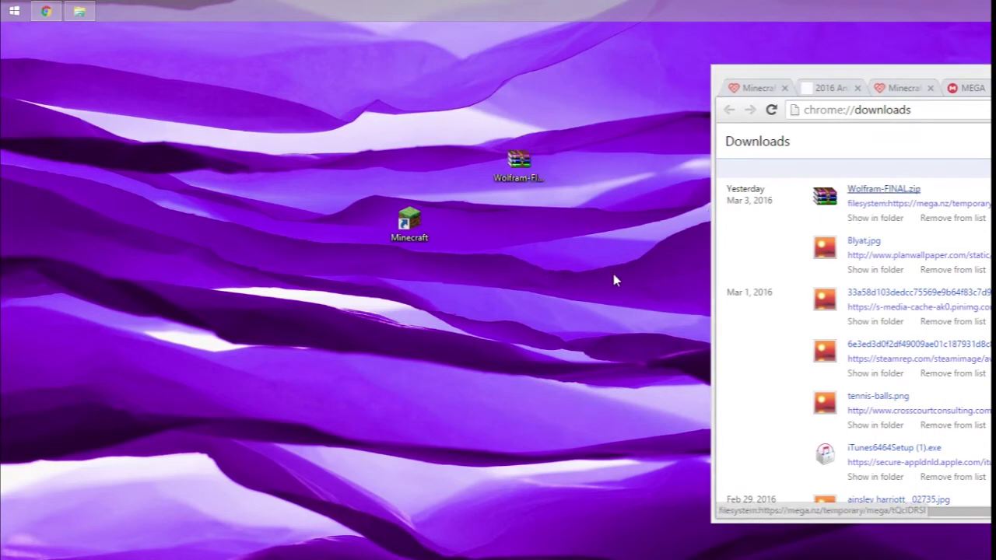
pyautogui.moveTo(504, 188); pyautogui.dragTo(447, 247)
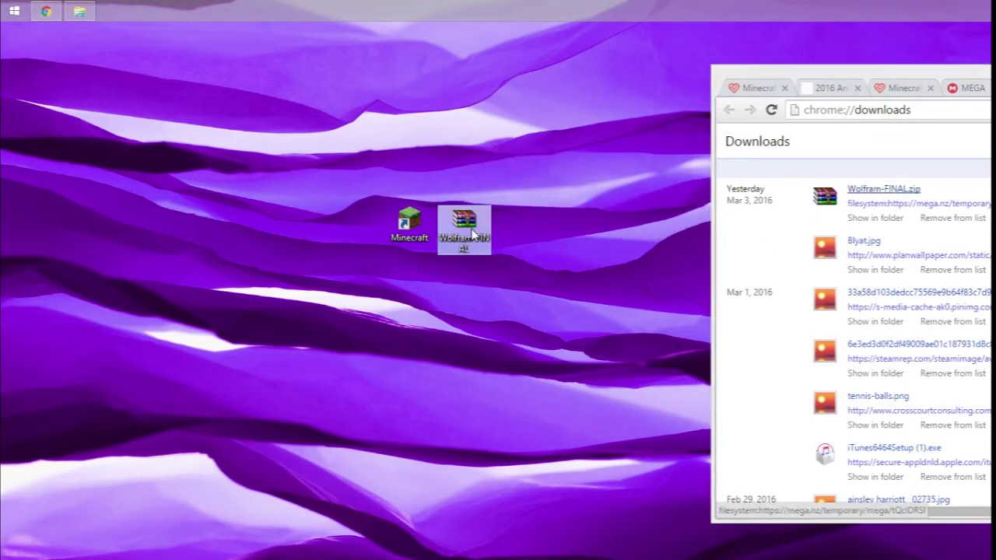
pyautogui.moveTo(924, 78); pyautogui.dragTo(560, 121)
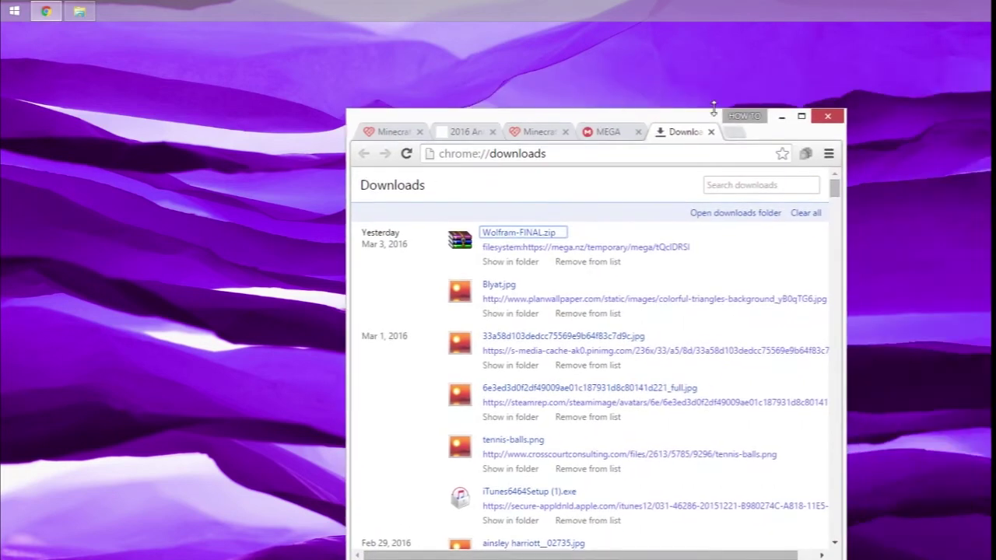
pyautogui.click(829, 117)
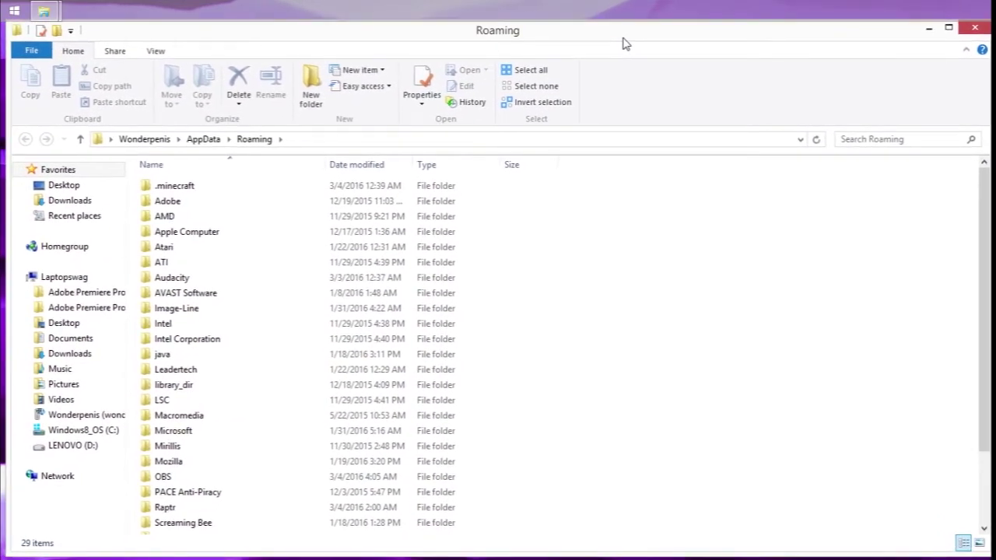
# Open AppData\Roaming\.minecraft\versions and shrink the Explorer window to reveal the desktop.
pyautogui.doubleClick(240, 189)
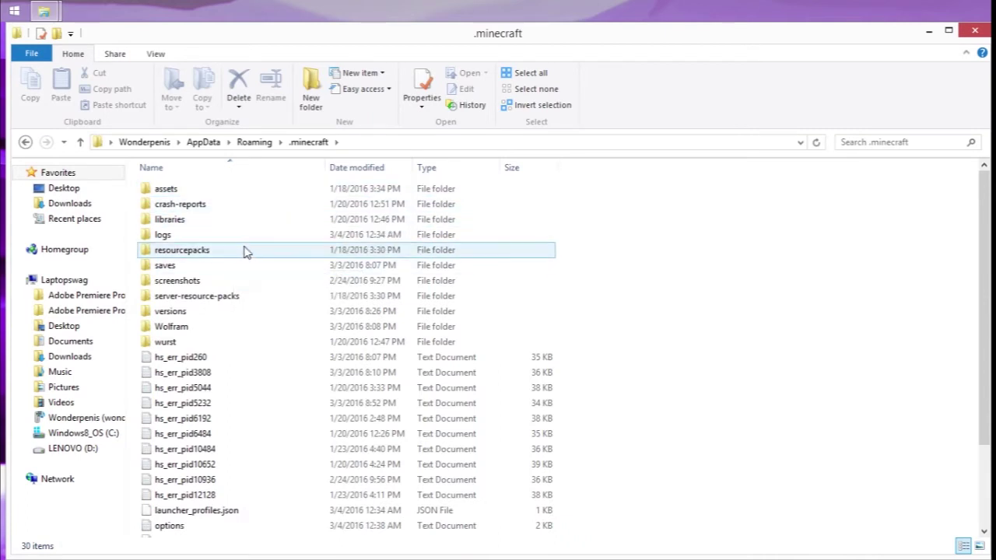
pyautogui.doubleClick(212, 311)
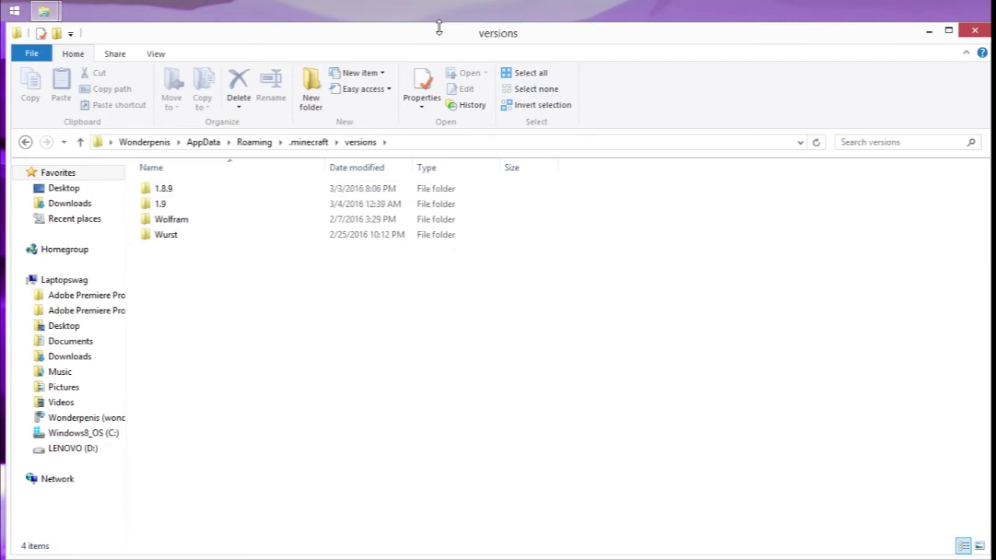
pyautogui.moveTo(438, 28)
pyautogui.mouseDown()
pyautogui.moveTo(783, 71)
pyautogui.moveTo(957, 114)
pyautogui.mouseUp()
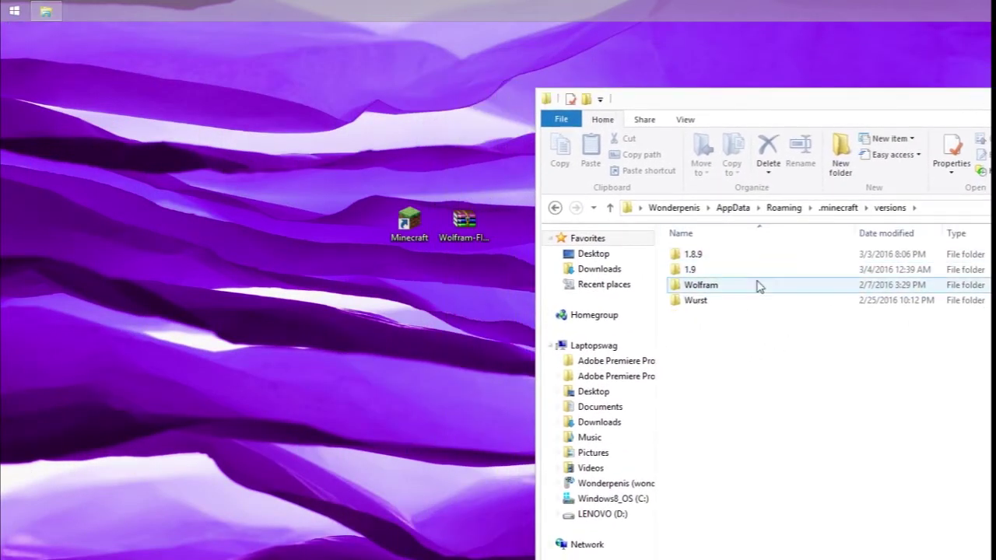
# Select the old Wolfram folder in the versions folder.
pyautogui.click(705, 289)
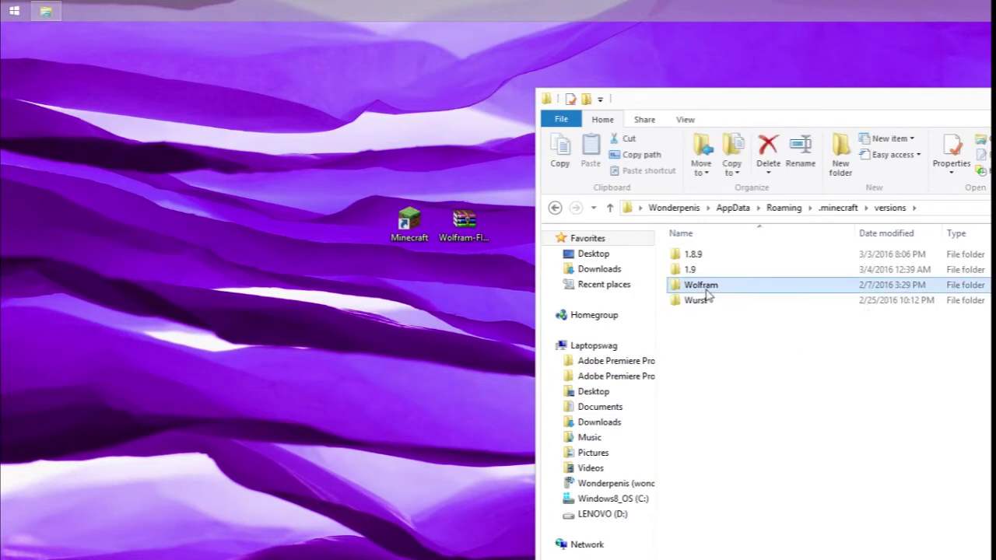
pyautogui.click(709, 304)
pyautogui.click(743, 356)
pyautogui.click(714, 285)
pyautogui.click(720, 348)
pyautogui.click(710, 288)
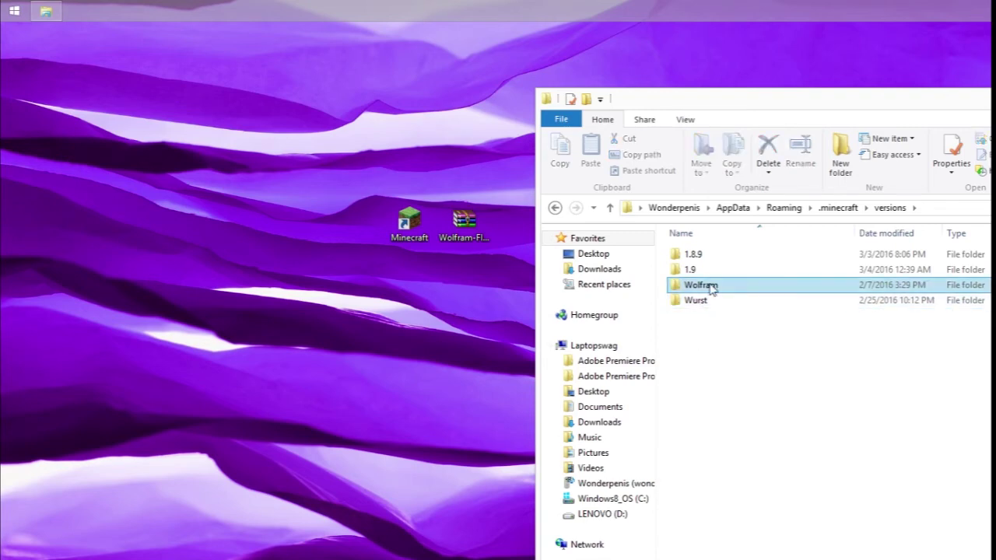
# Delete the old Wolfram folder and move the Wolfram-FINAL archive from the desktop into versions.
pyautogui.rightClick(712, 288)
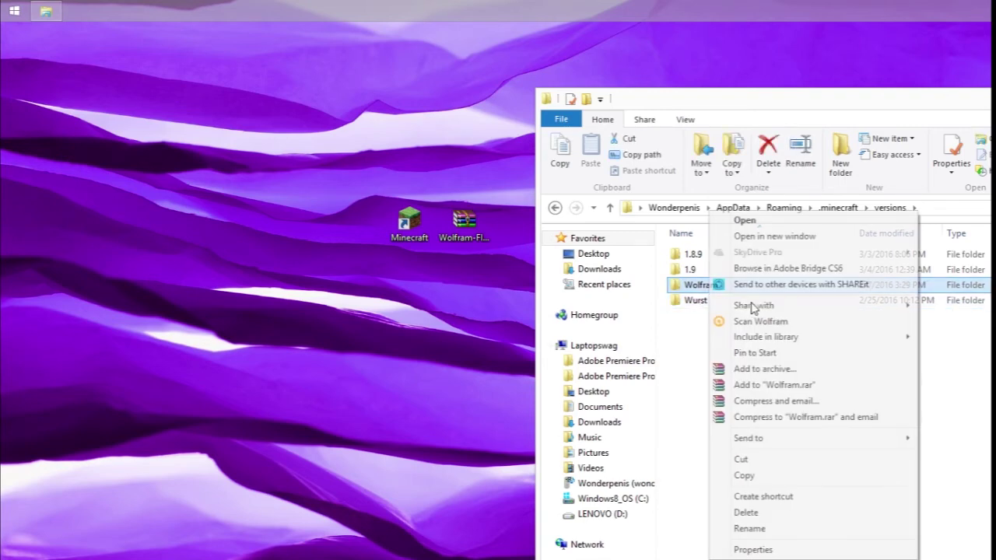
pyautogui.click(773, 518)
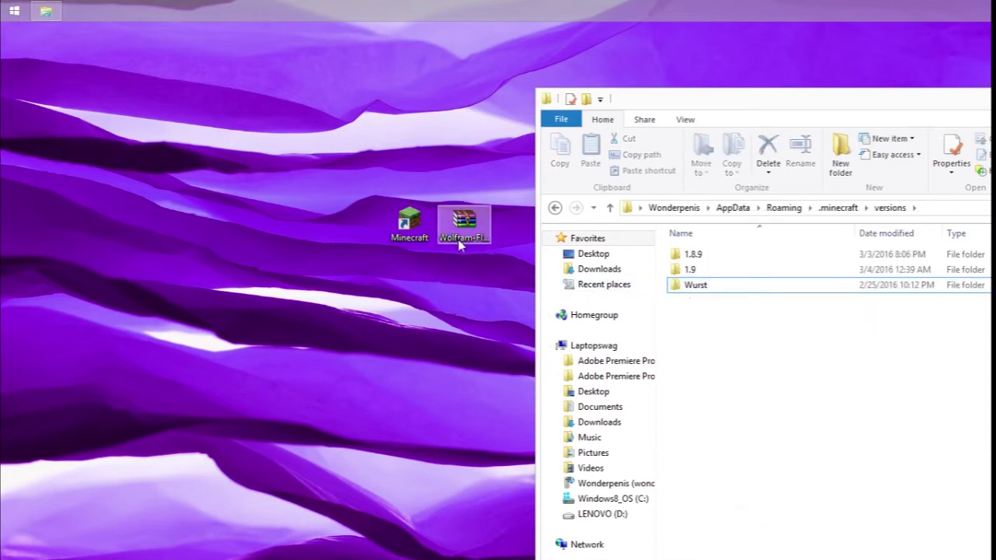
pyautogui.moveTo(448, 221)
pyautogui.mouseDown()
pyautogui.moveTo(623, 264)
pyautogui.moveTo(712, 319)
pyautogui.mouseUp()
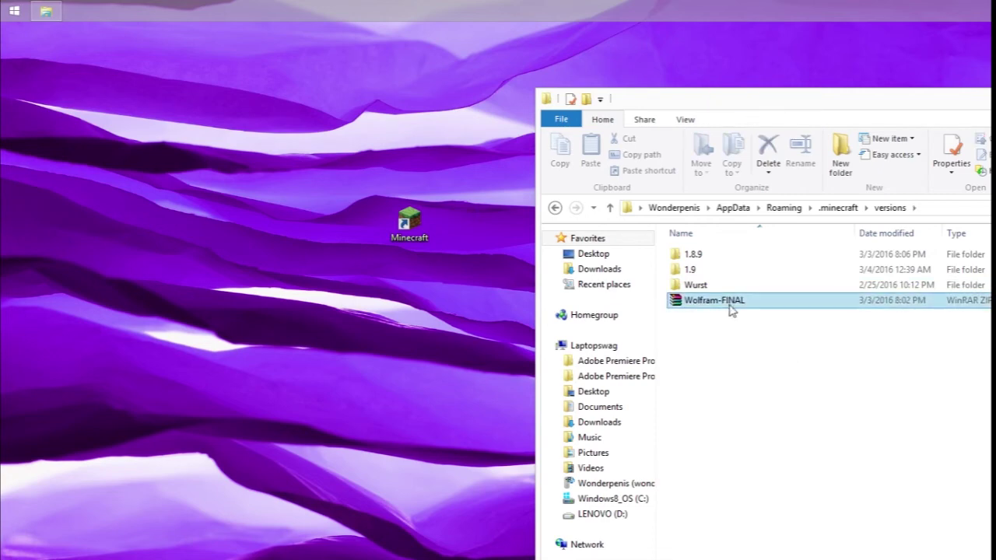
pyautogui.click(722, 305)
# Extract the Wolfram-FINAL archive into the versions folder with Extract Here.
pyautogui.click(749, 340)
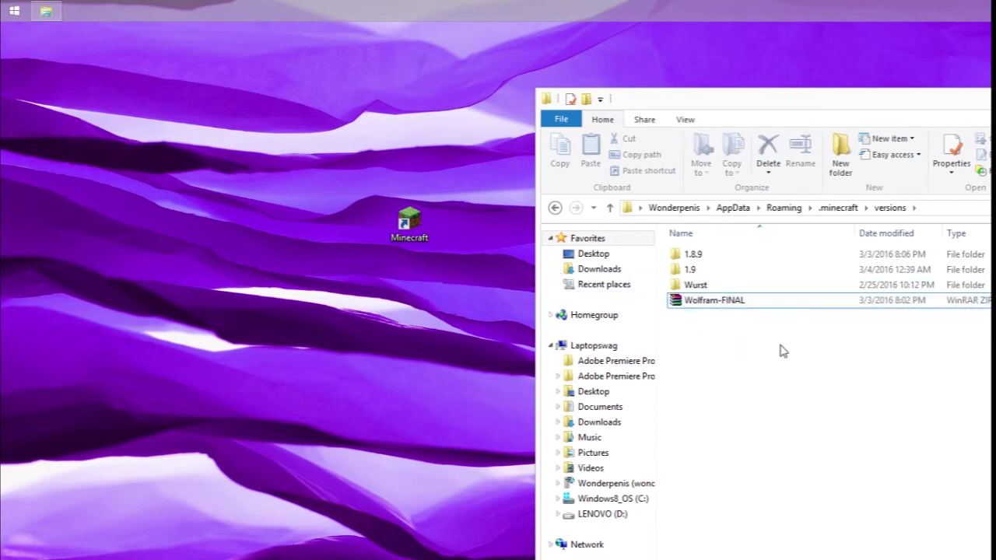
pyautogui.rightClick(744, 310)
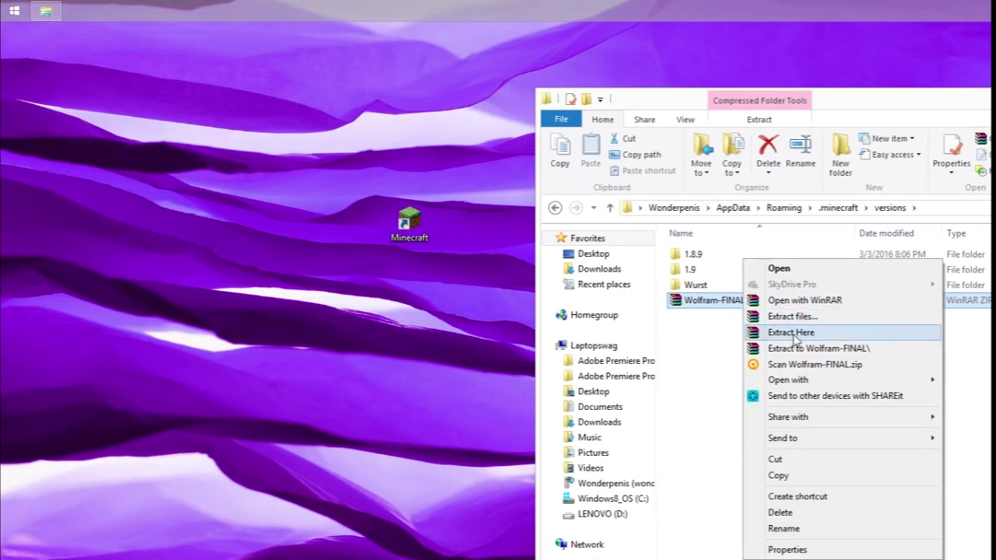
pyautogui.click(794, 334)
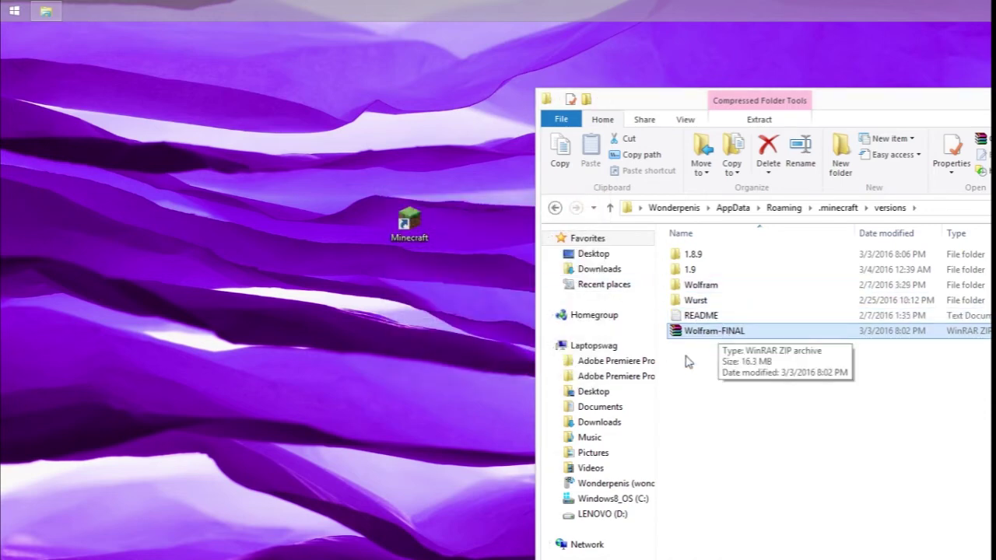
# Delete README and the Wolfram-FINAL archive, then move the Explorer window left.
pyautogui.click(691, 317)
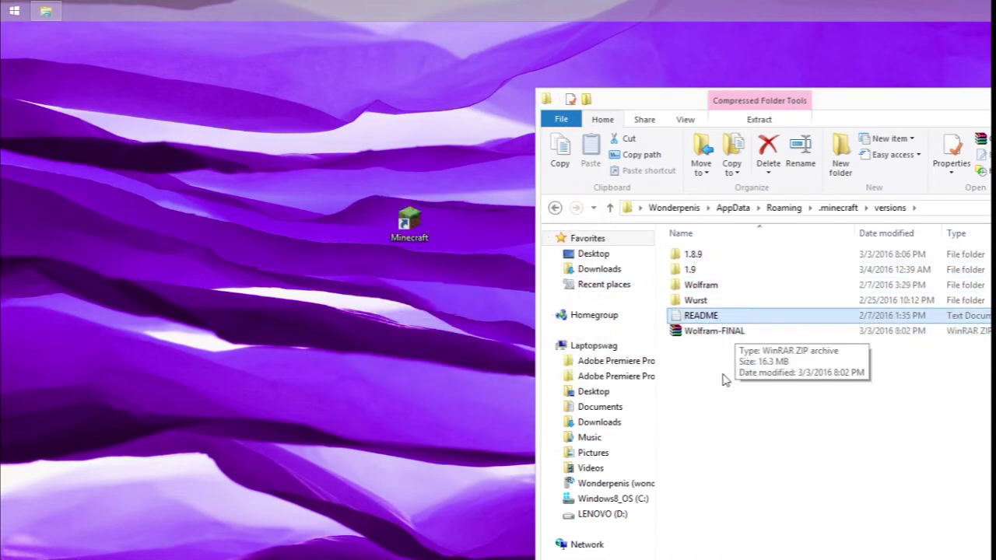
pyautogui.keyDown('shift'); pyautogui.click(726, 332); pyautogui.keyUp('shift')
pyautogui.rightClick(730, 334)
pyautogui.click(768, 288)
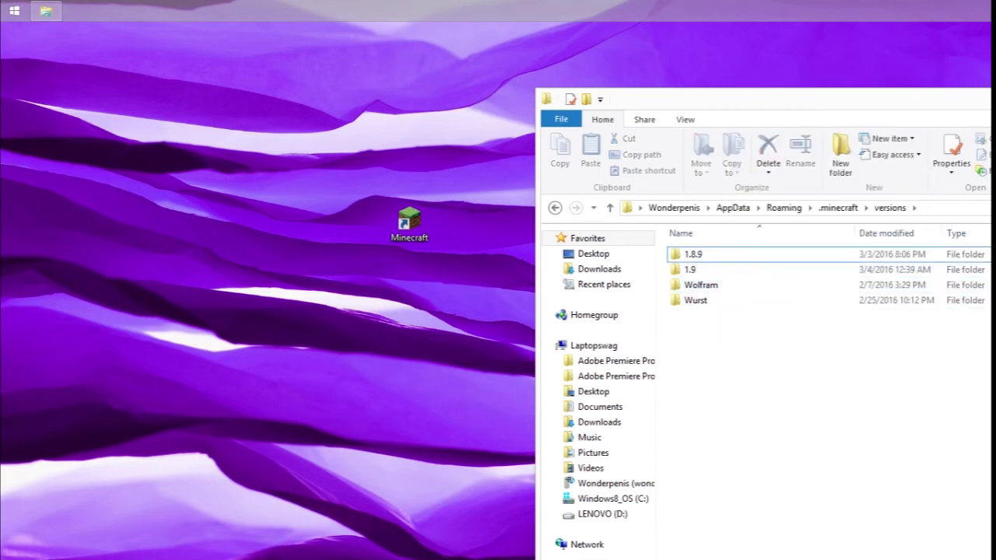
pyautogui.moveTo(993, 109)
pyautogui.mouseDown()
pyautogui.moveTo(804, 71)
pyautogui.moveTo(659, 73)
pyautogui.moveTo(755, 52)
pyautogui.mouseUp()
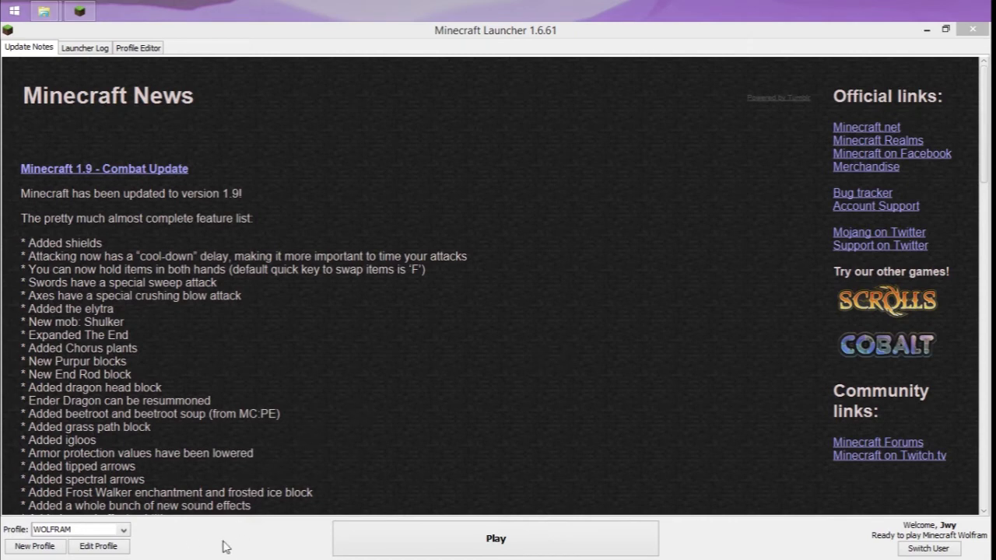
# Create a new launcher profile, replacing the default name 'Copy of WOLFRAM' with 'Wolfram'.
pyautogui.click(47, 549)
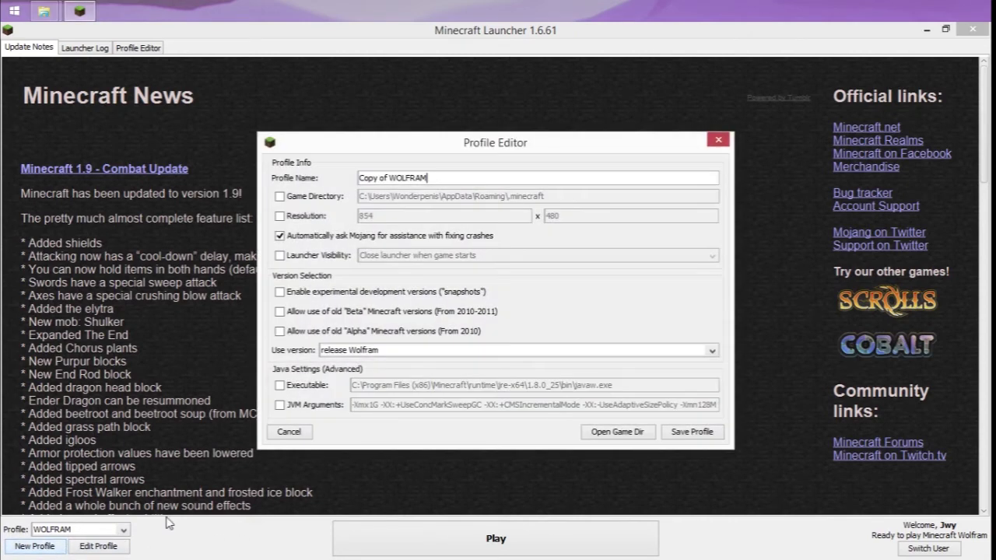
pyautogui.moveTo(444, 176); pyautogui.dragTo(325, 177)
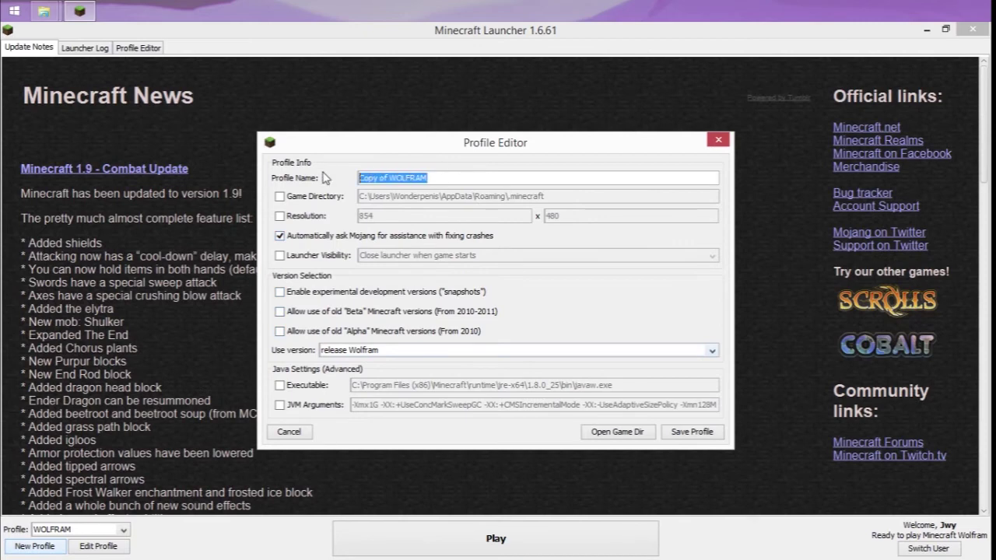
pyautogui.write('WO')
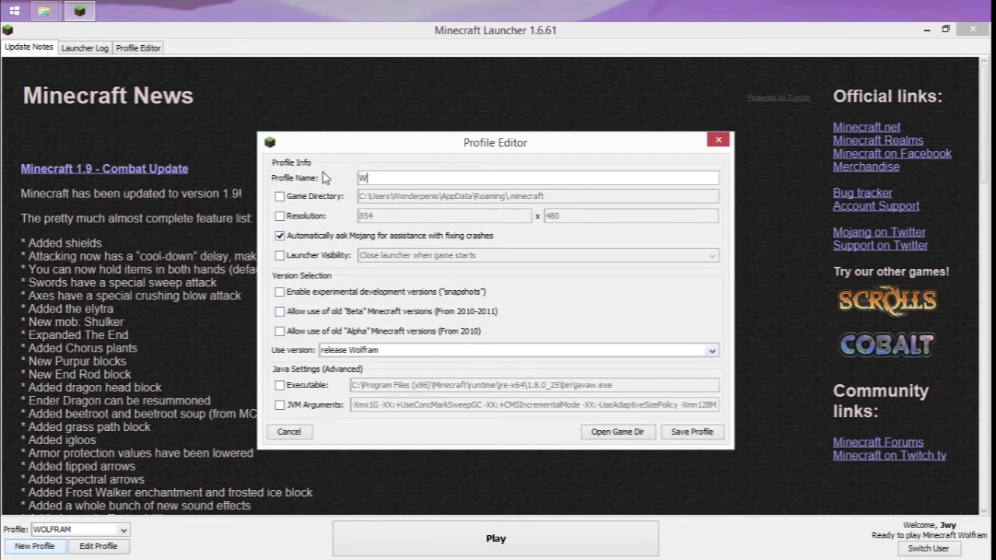
pyautogui.press('BackSpace')
pyautogui.write('am')
pyautogui.press('BackSpace')
pyautogui.press('BackSpace')
pyautogui.press('BackSpace')
pyautogui.write('Wol')
# Check the Use version list and keep release Wolfram selected for the new profile.
pyautogui.click(406, 350)
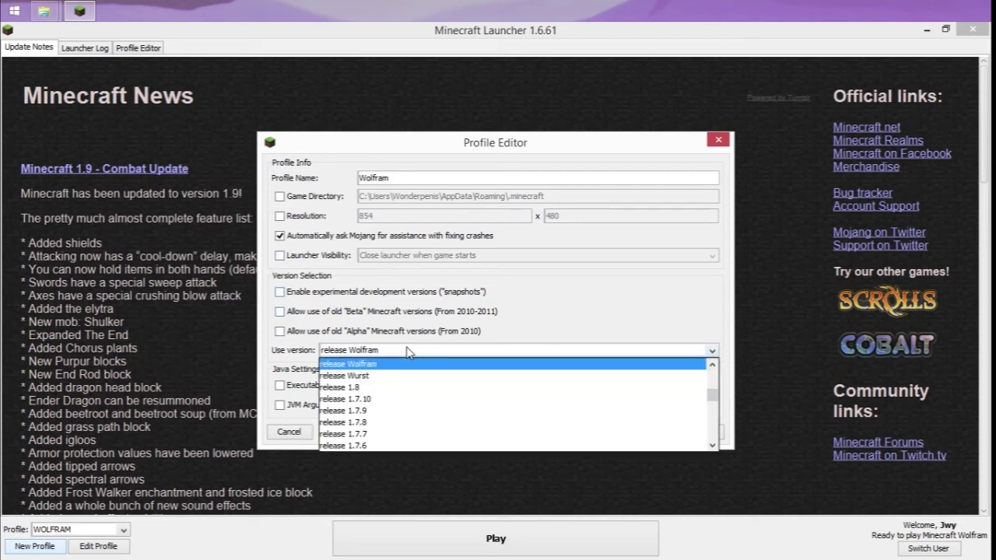
pyautogui.scroll(-4, 476, 388)
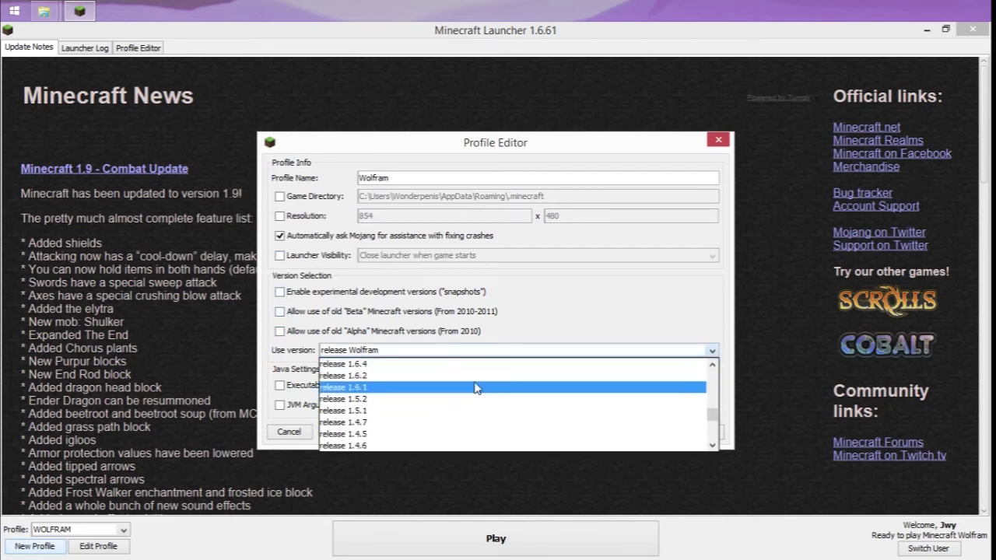
pyautogui.scroll(4, 477, 387)
pyautogui.click(438, 352)
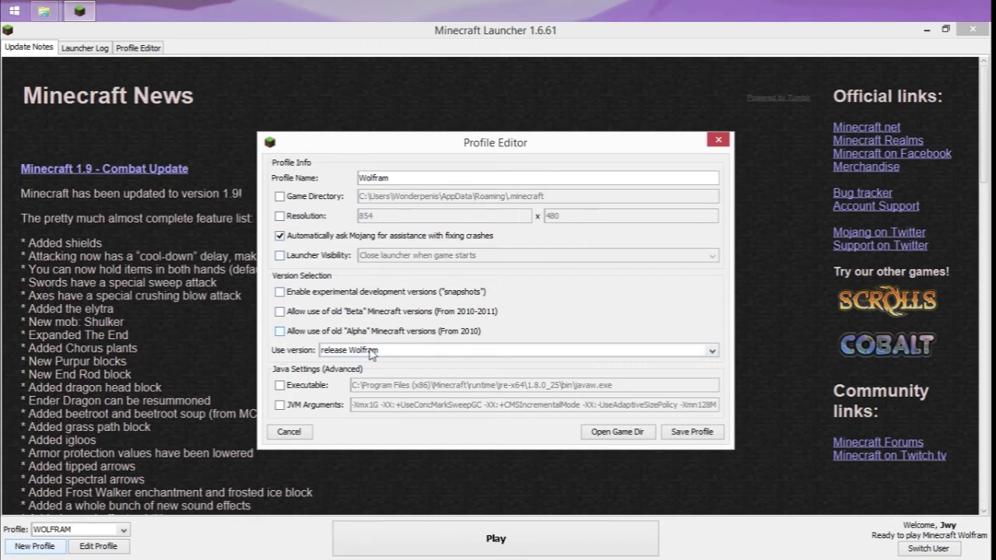
pyautogui.click(372, 352)
pyautogui.scroll(3, 407, 427)
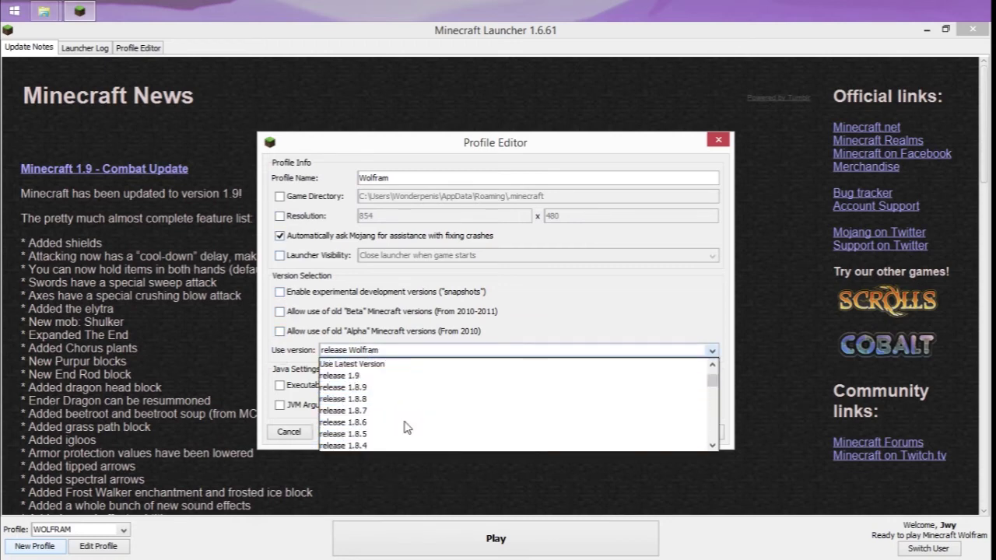
pyautogui.scroll(-2, 406, 426)
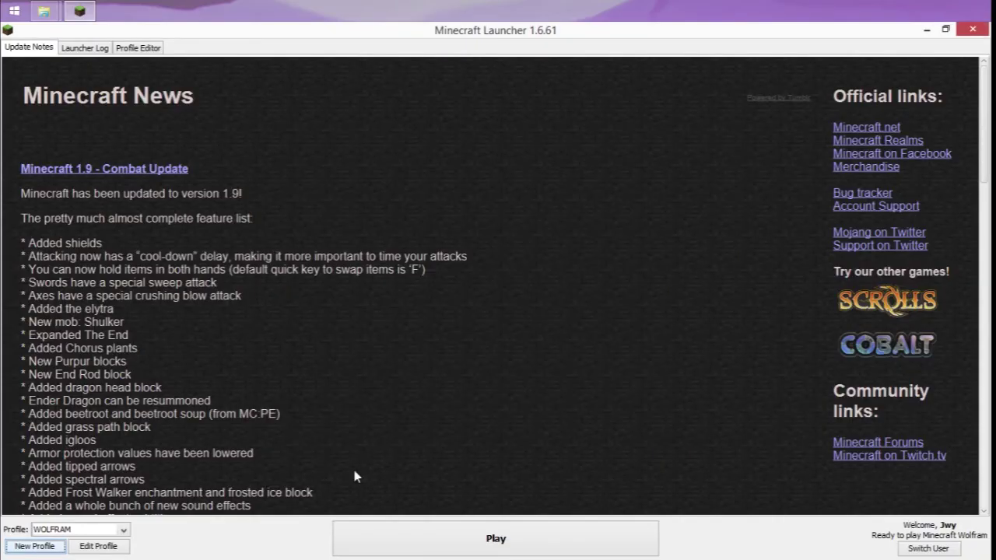
# Play with the Wolfram profile, then open Multiplayer from the Wolfram main menu and cancel back.
pyautogui.click(88, 530)
pyautogui.click(91, 506)
pyautogui.click(548, 544)
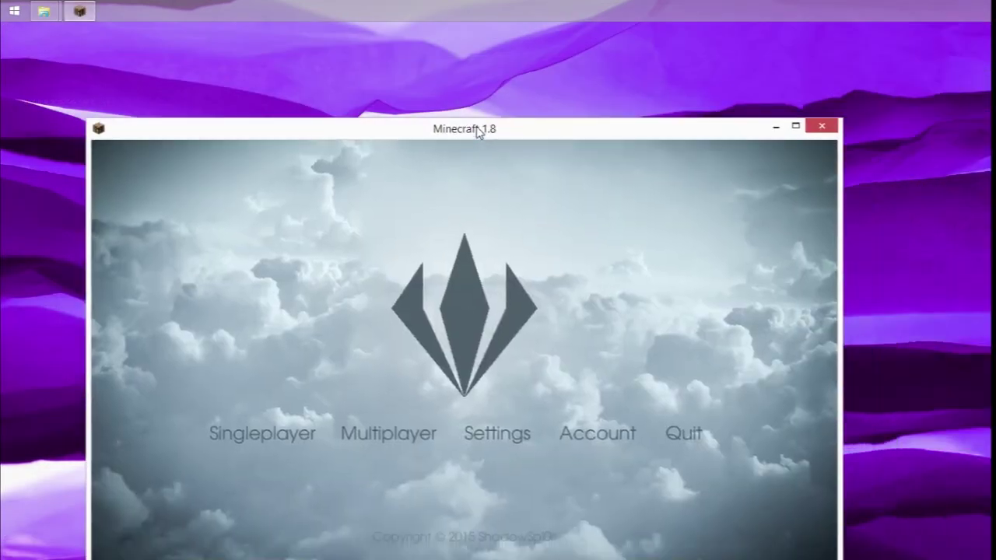
pyautogui.moveTo(478, 138)
pyautogui.mouseDown()
pyautogui.moveTo(391, 55)
pyautogui.moveTo(459, 67)
pyautogui.moveTo(389, 89)
pyautogui.moveTo(455, 66)
pyautogui.moveTo(544, 131)
pyautogui.moveTo(552, 35)
pyautogui.moveTo(494, 90)
pyautogui.moveTo(482, 78)
pyautogui.moveTo(567, 115)
pyautogui.moveTo(522, 83)
pyautogui.moveTo(482, 68)
pyautogui.moveTo(446, 72)
pyautogui.moveTo(409, 52)
pyautogui.moveTo(478, 50)
pyautogui.moveTo(532, 70)
pyautogui.moveTo(515, 62)
pyautogui.mouseUp()
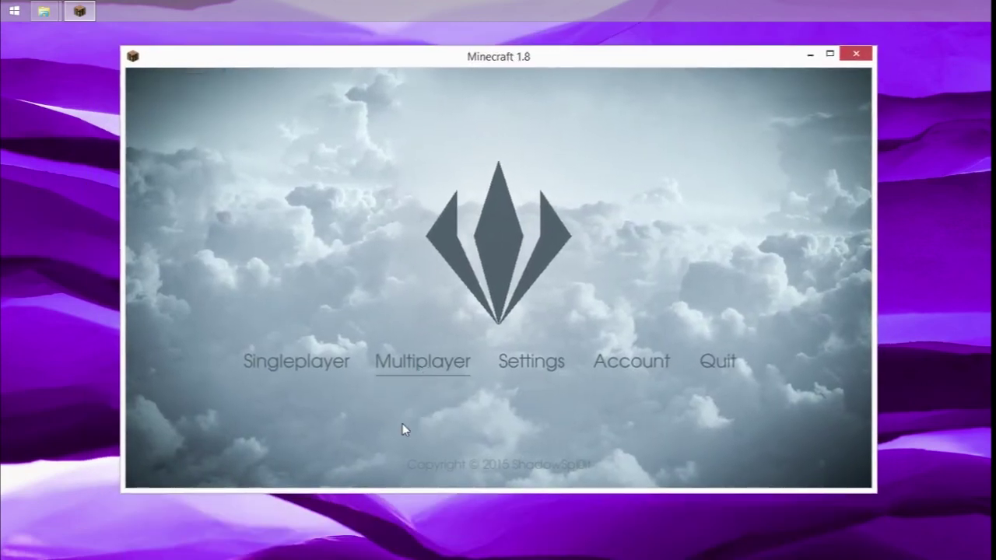
pyautogui.click(302, 375)
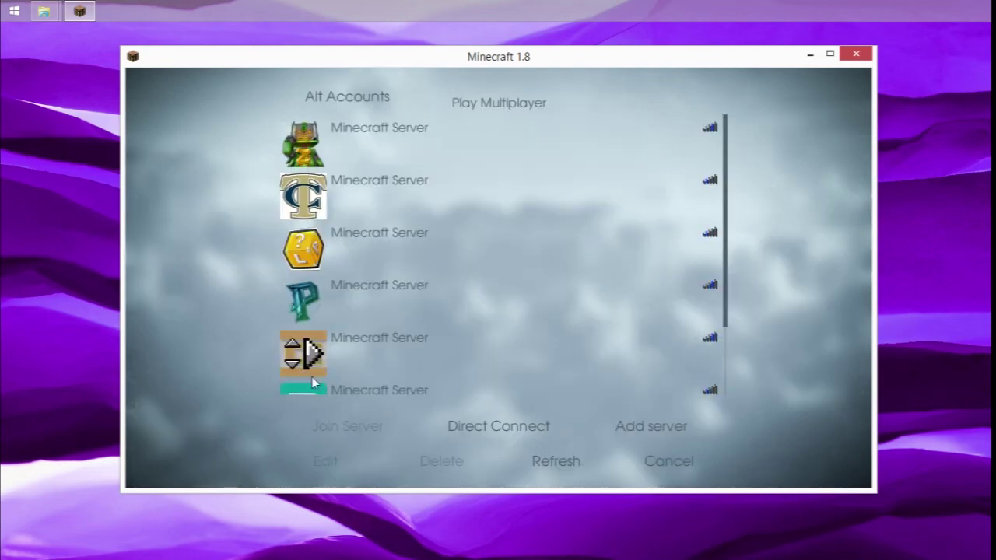
pyautogui.click(697, 475)
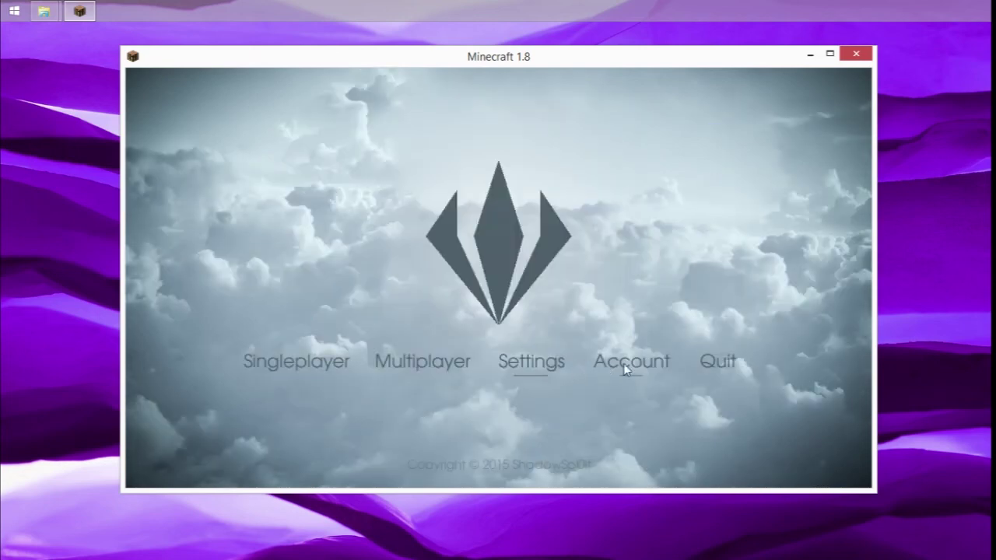